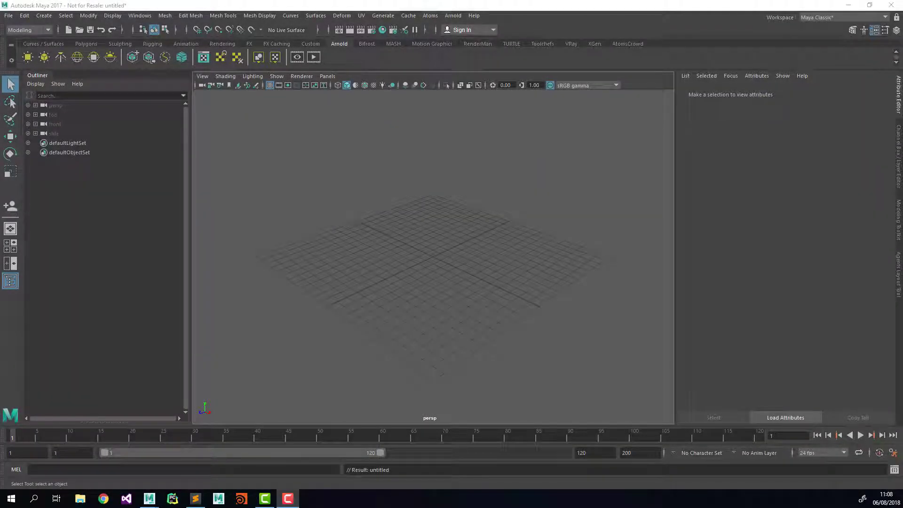
Create a new Atoms agent group and confirm initialization of the Atoms scene
{"action": "left_click", "coordinate": [430, 15]}
{"action": "left_click", "coordinate": [468, 96]}
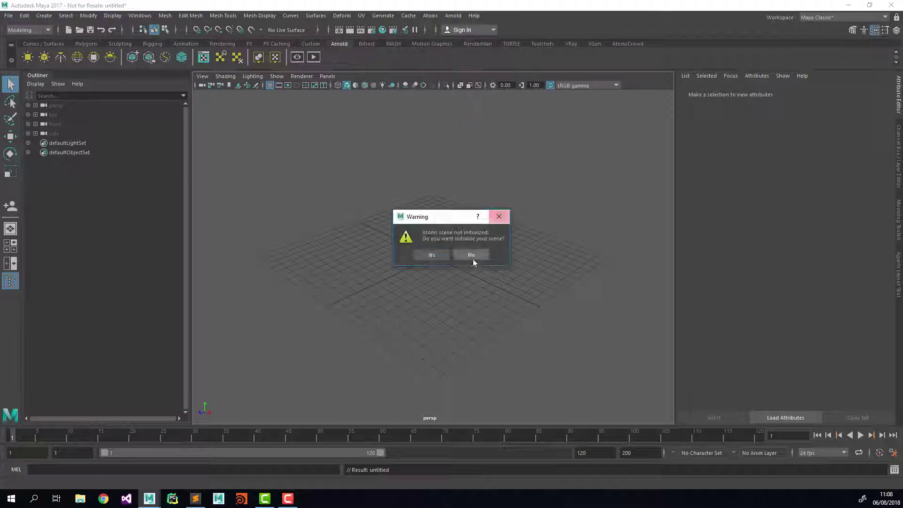
{"action": "left_click", "coordinate": [444, 259]}
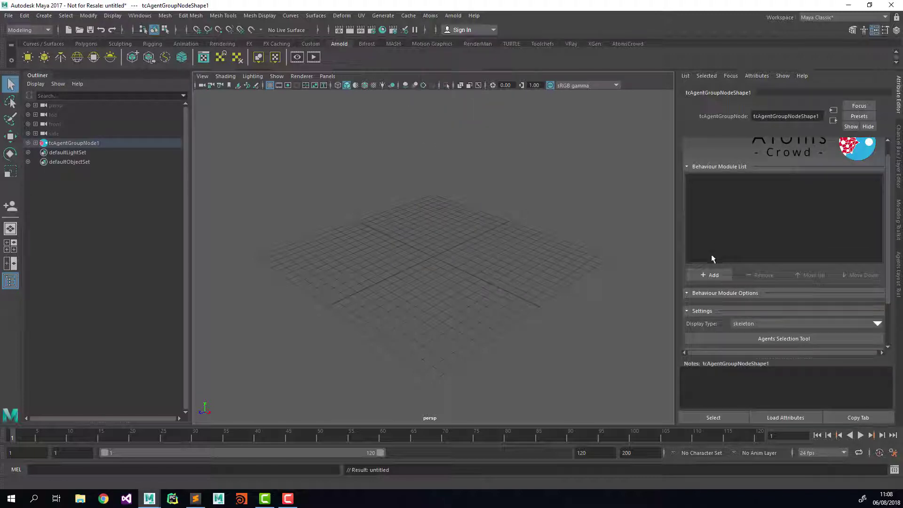
Add a gridLayout module and set its grid size to 5 by 5
{"action": "left_click", "coordinate": [710, 275]}
{"action": "mouse_move", "coordinate": [720, 343]}
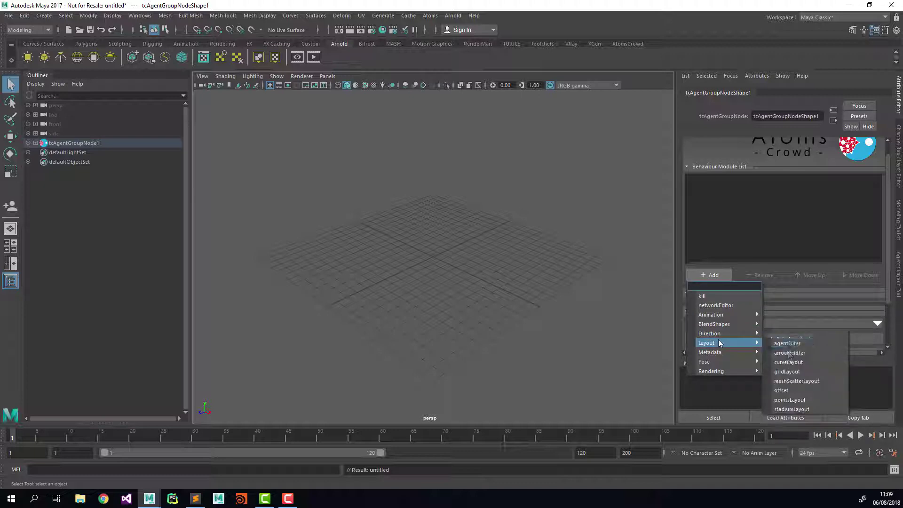
{"action": "left_click", "coordinate": [790, 371]}
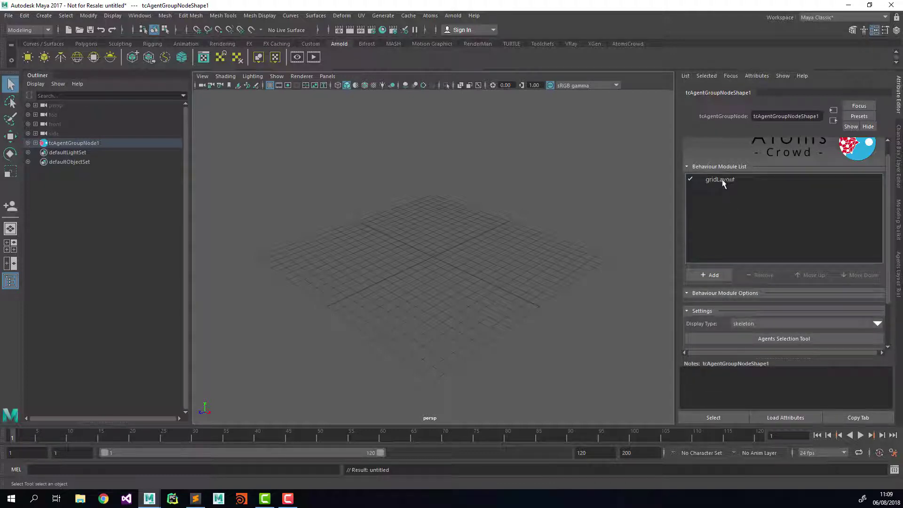
{"action": "left_click", "coordinate": [720, 179]}
{"action": "scroll", "coordinate": [733, 235], "scroll_direction": "down", "scroll_amount": 3}
{"action": "double_click", "coordinate": [748, 281]}
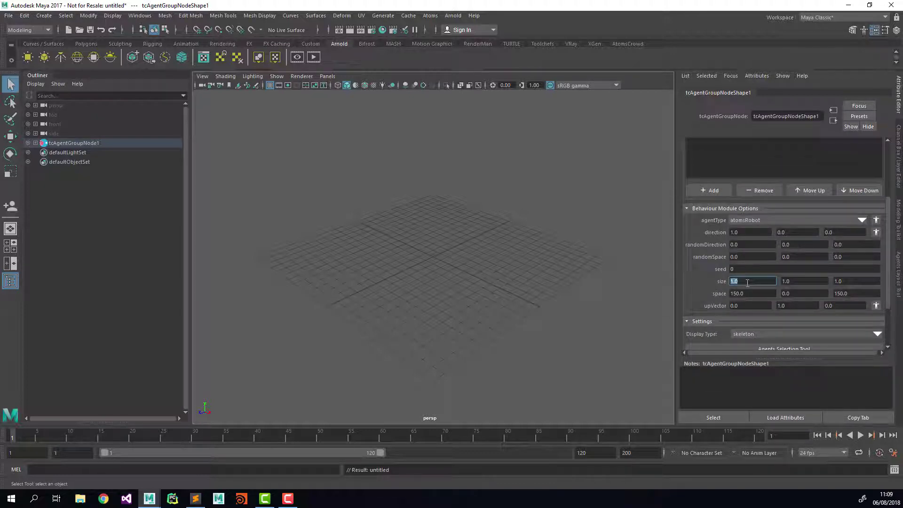
{"action": "type", "text": "5"}
{"action": "key", "text": "Tab"}
{"action": "key", "text": "Tab"}
{"action": "type", "text": "5"}
{"action": "key", "text": "Tab"}
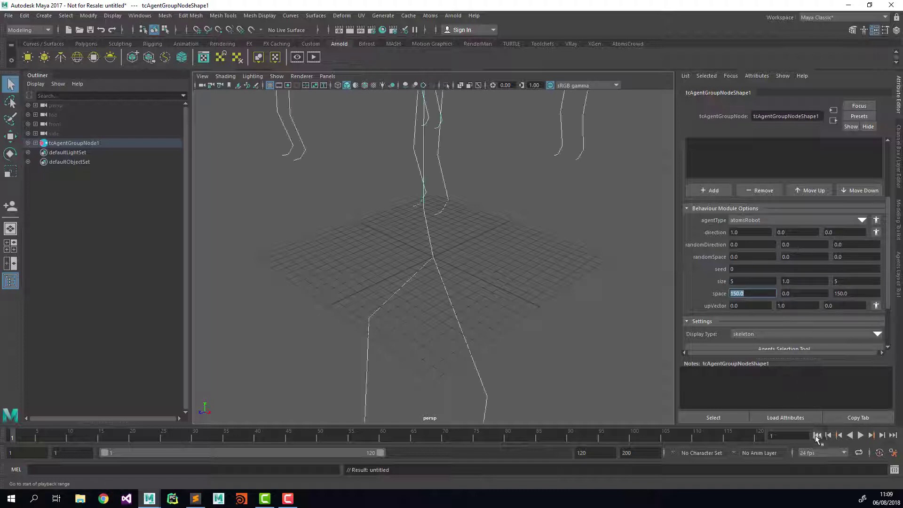
Rewind to frame 1 and switch the agent display type to skin
{"action": "left_click", "coordinate": [817, 438]}
{"action": "scroll", "coordinate": [305, 240], "scroll_direction": "down", "scroll_amount": 5}
{"action": "left_click_drag", "start_coordinate": [302, 240], "coordinate": [574, 295], "text": "alt"}
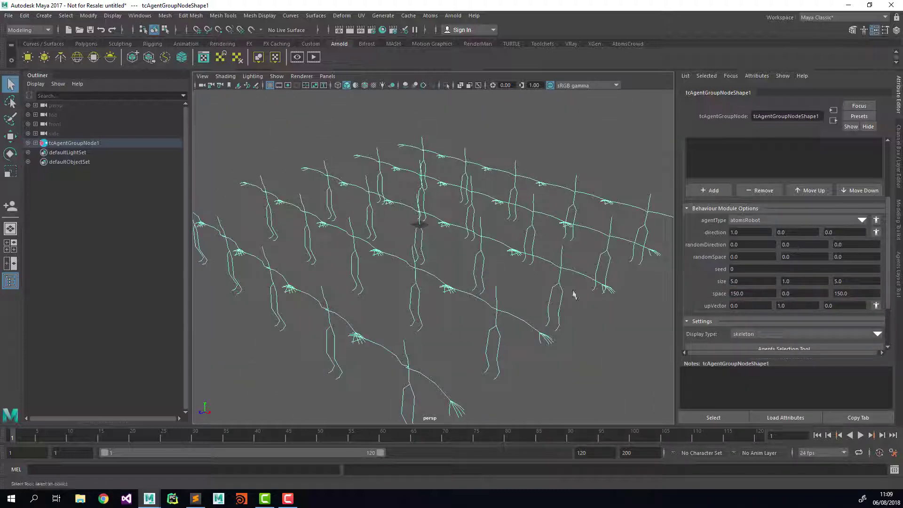
{"action": "left_click", "coordinate": [750, 334]}
{"action": "left_click", "coordinate": [757, 356]}
{"action": "scroll", "coordinate": [762, 282], "scroll_direction": "up", "scroll_amount": 3}
Add a stateMachine animation module to the agent group and set its state to 1
{"action": "left_click", "coordinate": [719, 246]}
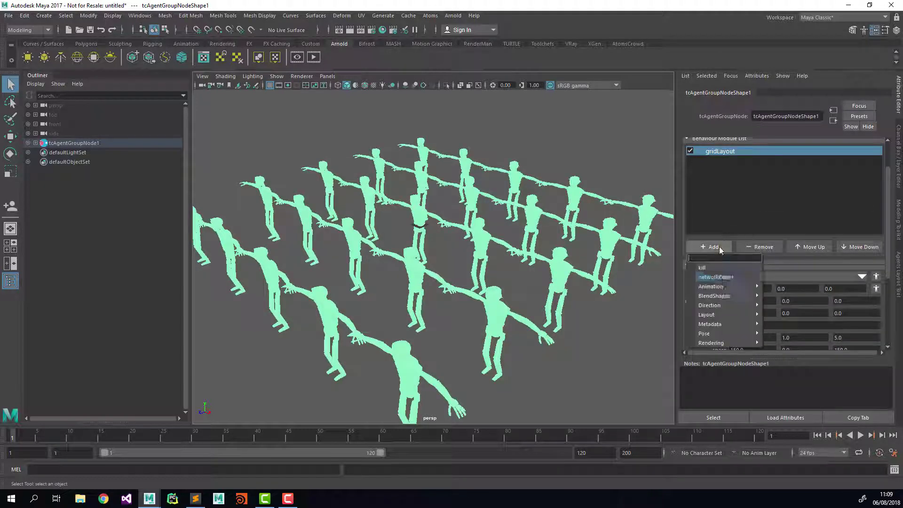
{"action": "mouse_move", "coordinate": [724, 287]}
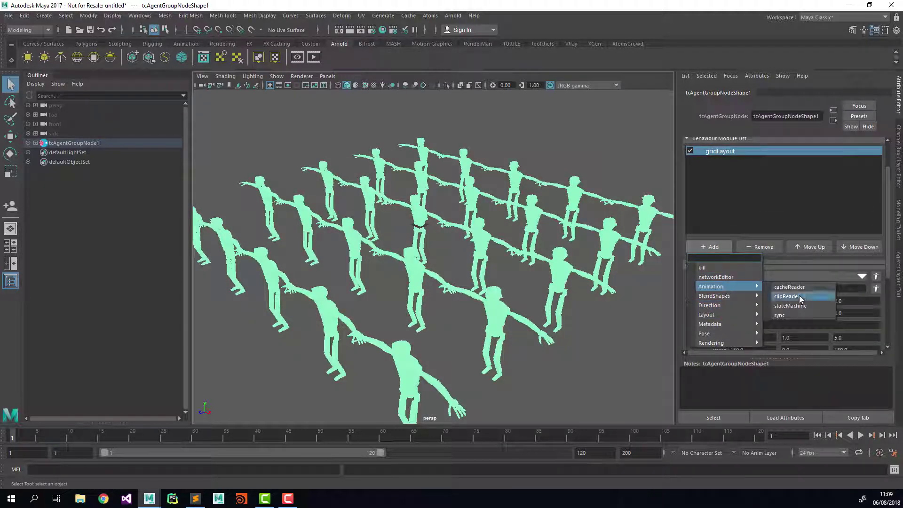
{"action": "left_click", "coordinate": [800, 297]}
{"action": "scroll", "coordinate": [723, 320], "scroll_direction": "down", "scroll_amount": 2}
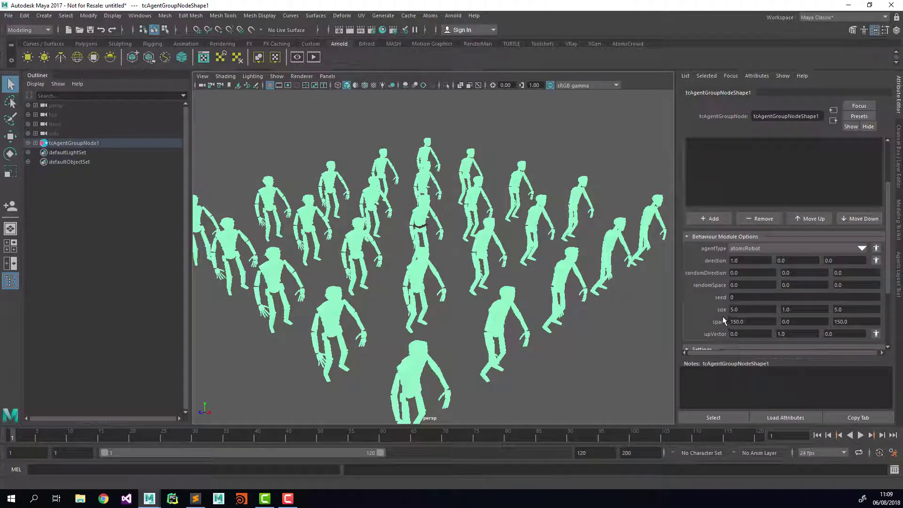
{"action": "scroll", "coordinate": [723, 310], "scroll_direction": "up", "scroll_amount": 3}
{"action": "left_click", "coordinate": [709, 205]}
{"action": "scroll", "coordinate": [726, 291], "scroll_direction": "down", "scroll_amount": 3}
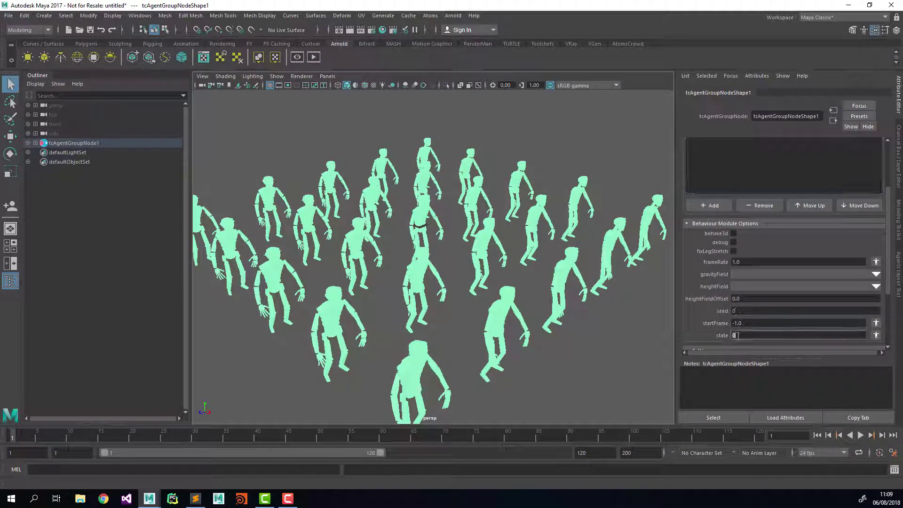
{"action": "type", "text": "1"}
{"action": "key", "text": "Return"}
{"action": "scroll", "coordinate": [501, 298], "scroll_direction": "down", "scroll_amount": 4}
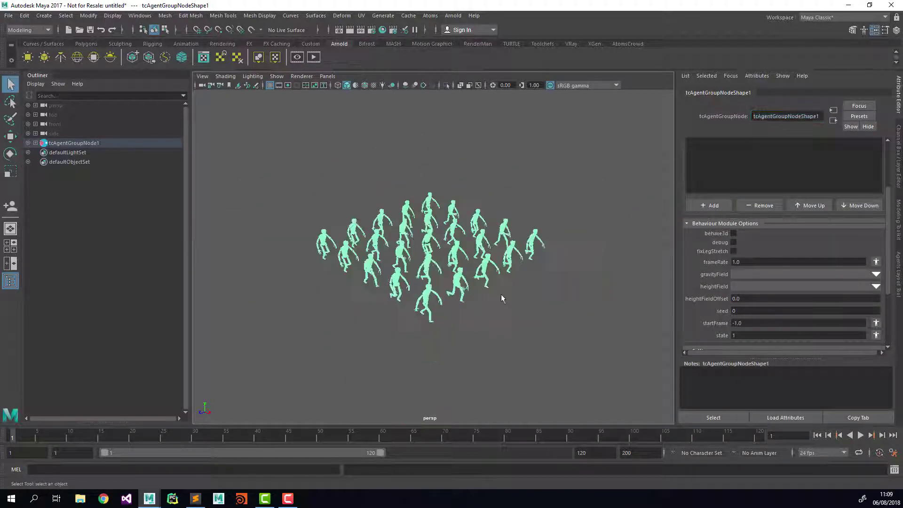
{"action": "middle_click_drag", "start_coordinate": [501, 298], "coordinate": [467, 270], "text": "alt"}
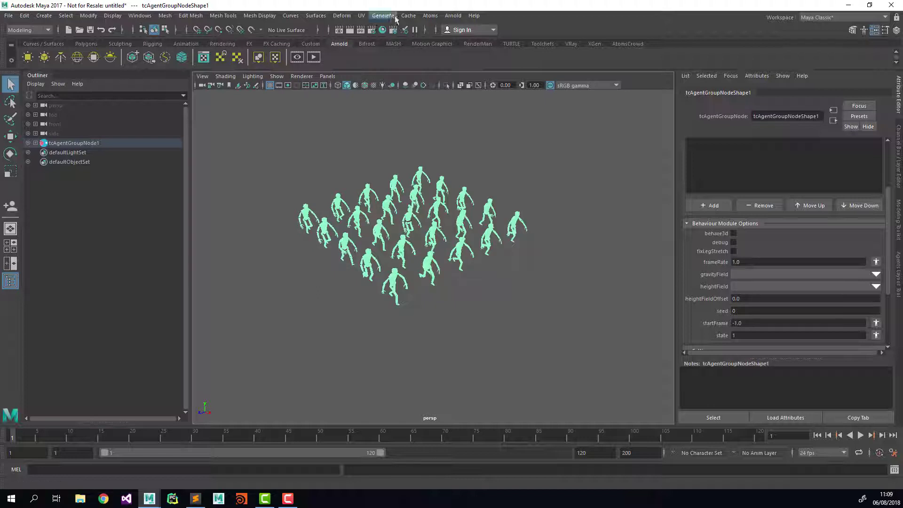
Create a polygon plane, move it beside the crowd, and scale it up large
{"action": "left_click", "coordinate": [44, 16]}
{"action": "mouse_move", "coordinate": [94, 49]}
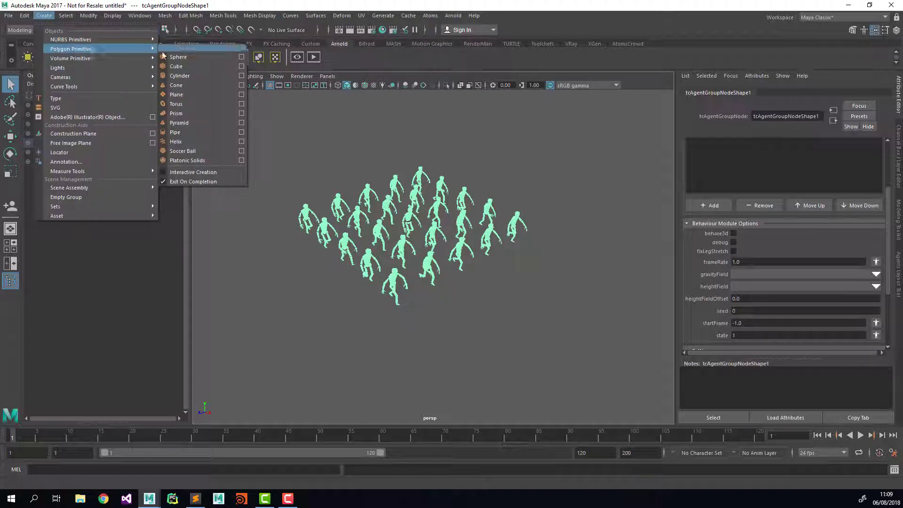
{"action": "left_click", "coordinate": [189, 95]}
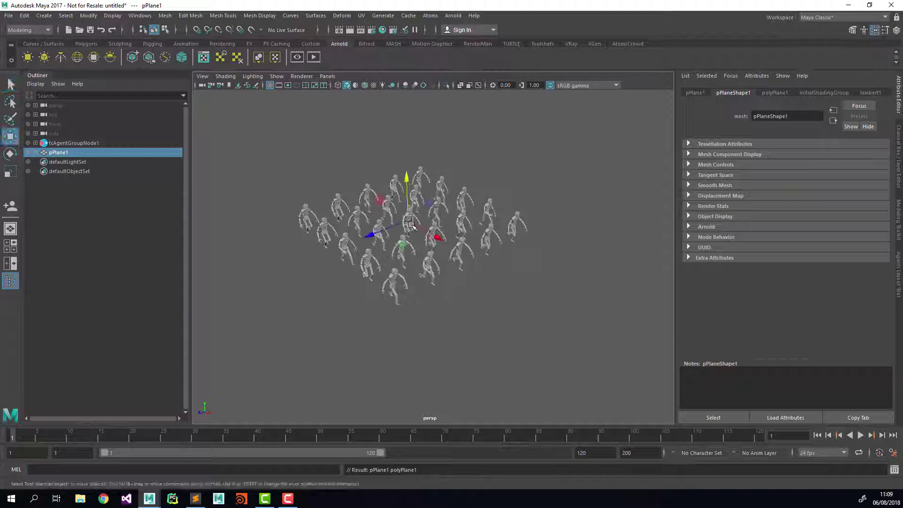
{"action": "left_click_drag", "start_coordinate": [412, 225], "coordinate": [503, 297]}
{"action": "key", "text": "r"}
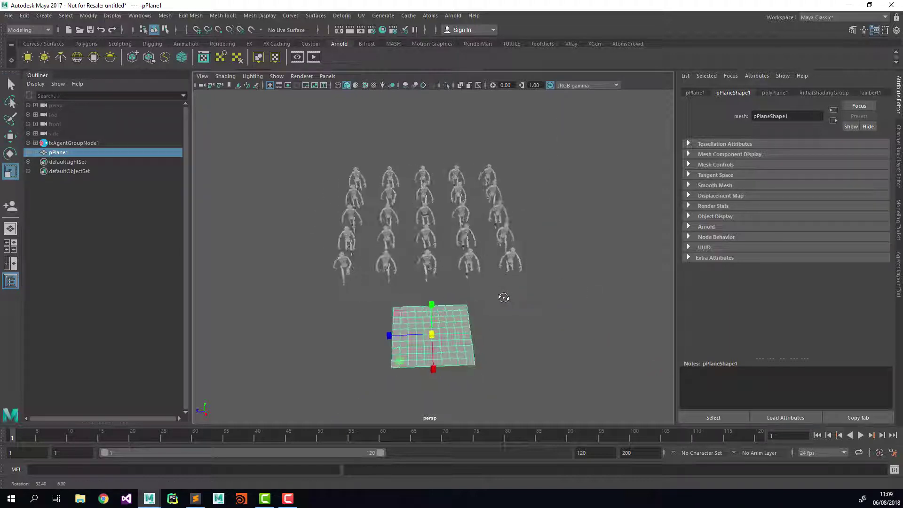
{"action": "left_click_drag", "start_coordinate": [432, 334], "coordinate": [544, 308]}
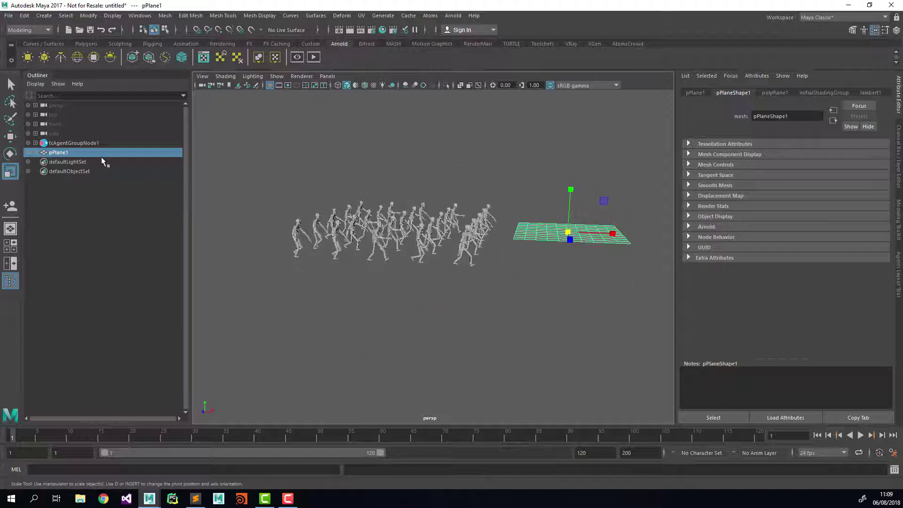
Undo a botched rename, then rename pPlane1 to areaTrigger in the Outliner
{"action": "left_click", "coordinate": [95, 143]}
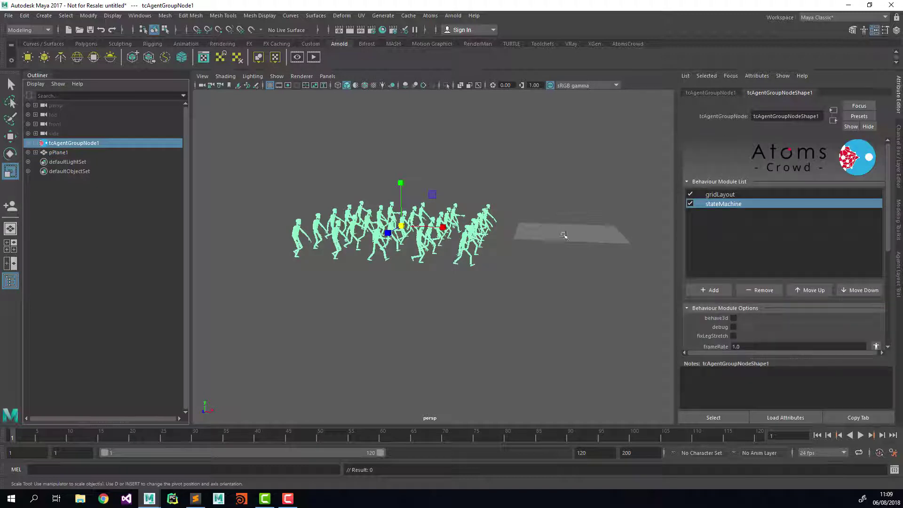
{"action": "double_click", "coordinate": [66, 152]}
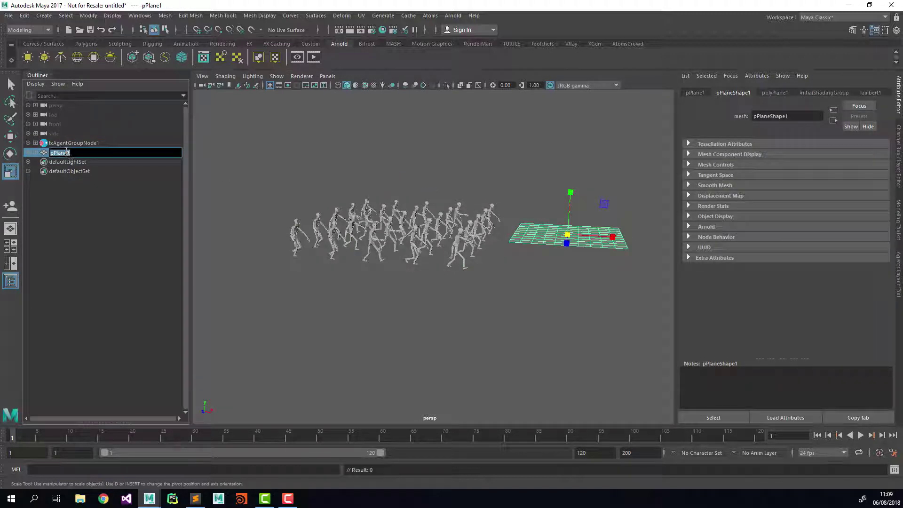
{"action": "key", "text": "e"}
{"action": "type", "text": "ft"}
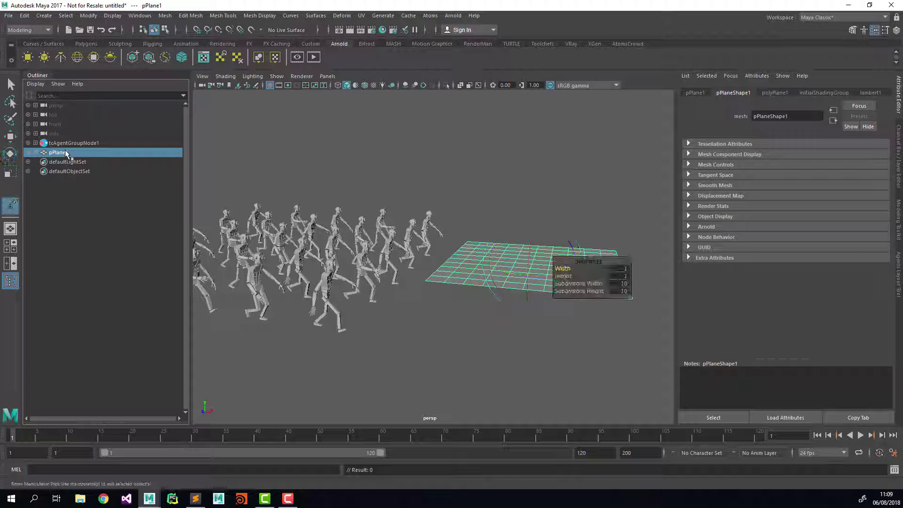
{"action": "type", "text": "Are"}
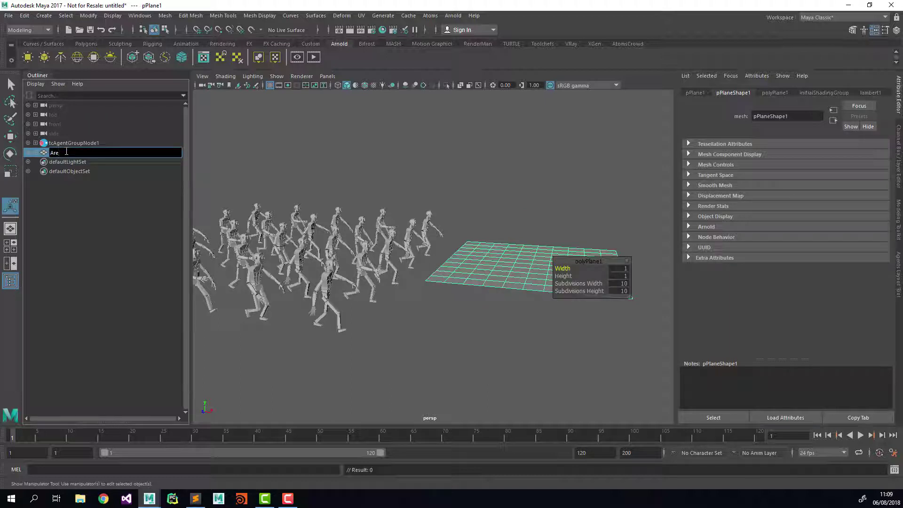
{"action": "key", "text": "Return"}
{"action": "key", "text": "q"}
{"action": "key", "text": "ctrl+z"}
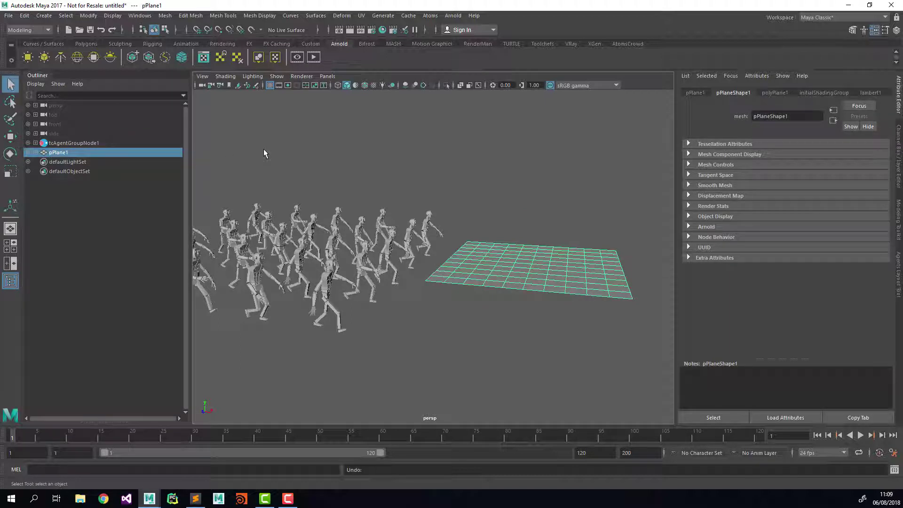
{"action": "double_click", "coordinate": [60, 152]}
{"action": "type", "text": "A"}
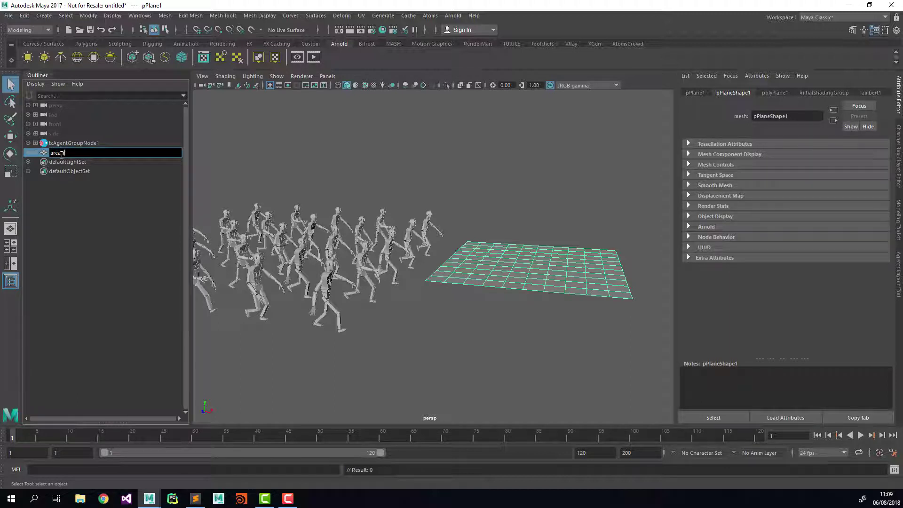
{"action": "type", "text": "reaTrigger"}
{"action": "key", "text": "Return"}
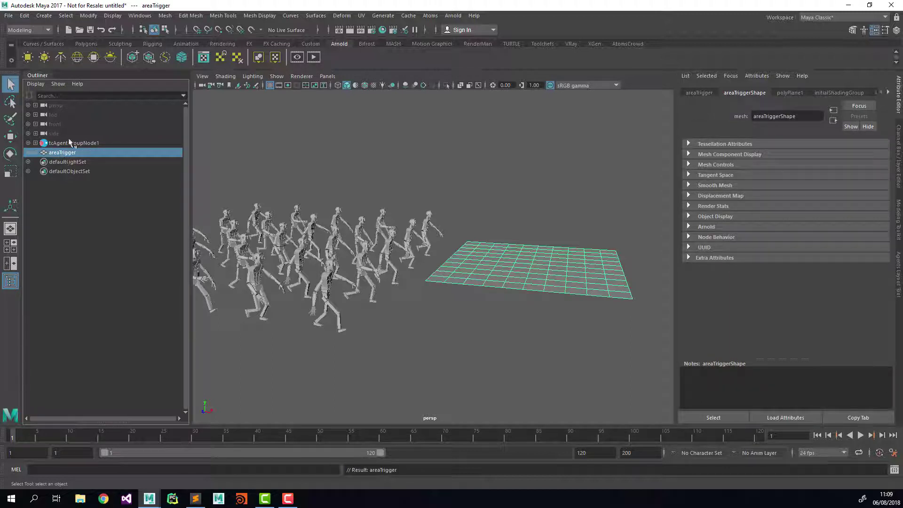
Add an areaTrigger module to the agent group and assign the areaTrigger plane as its mesh
{"action": "left_click", "coordinate": [71, 143]}
{"action": "left_click", "coordinate": [710, 290]}
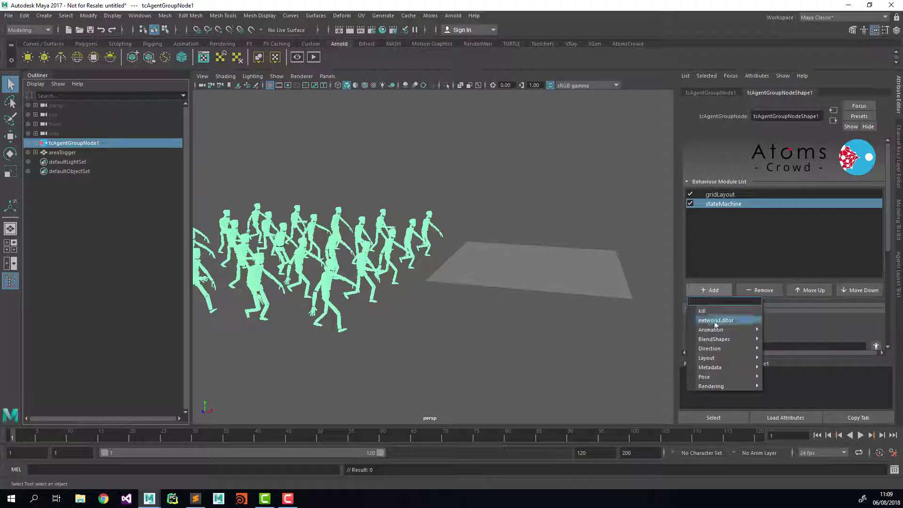
{"action": "mouse_move", "coordinate": [726, 367]}
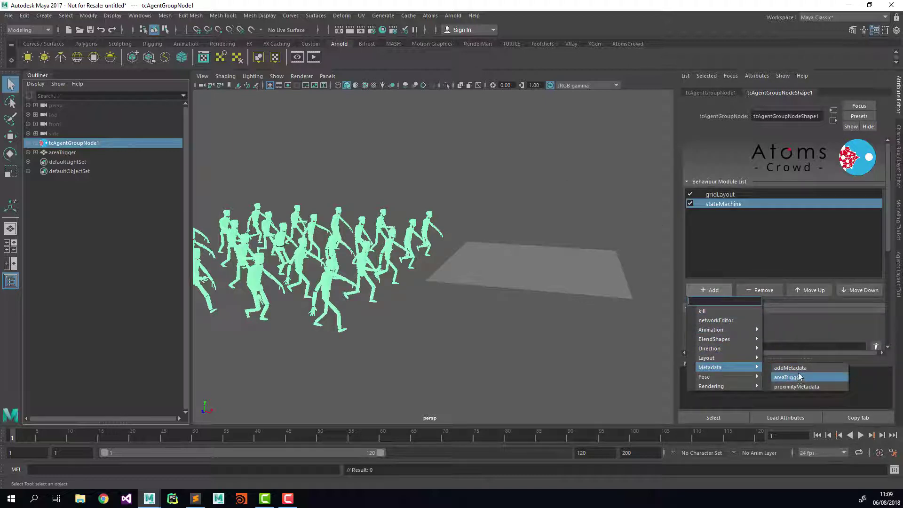
{"action": "left_click", "coordinate": [799, 377]}
{"action": "left_click", "coordinate": [724, 213]}
{"action": "scroll", "coordinate": [722, 249], "scroll_direction": "down", "scroll_amount": 4}
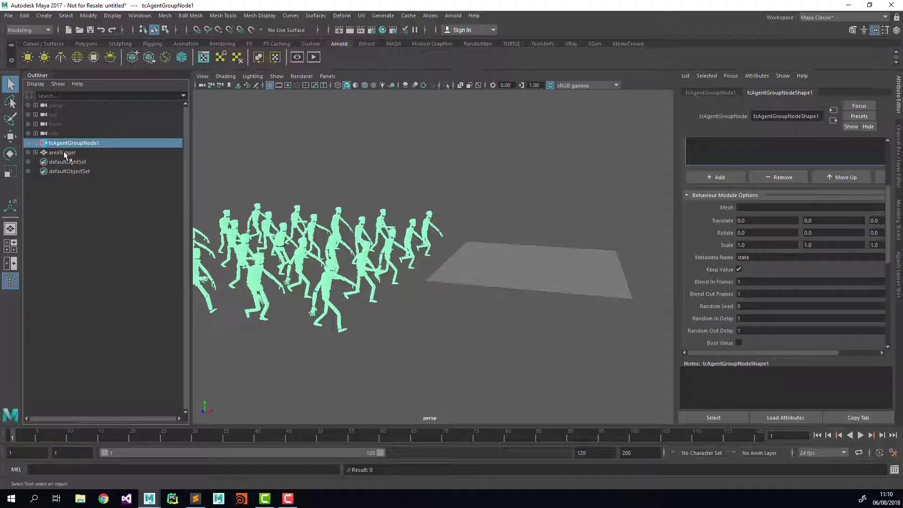
{"action": "middle_click_drag", "start_coordinate": [65, 155], "coordinate": [749, 209]}
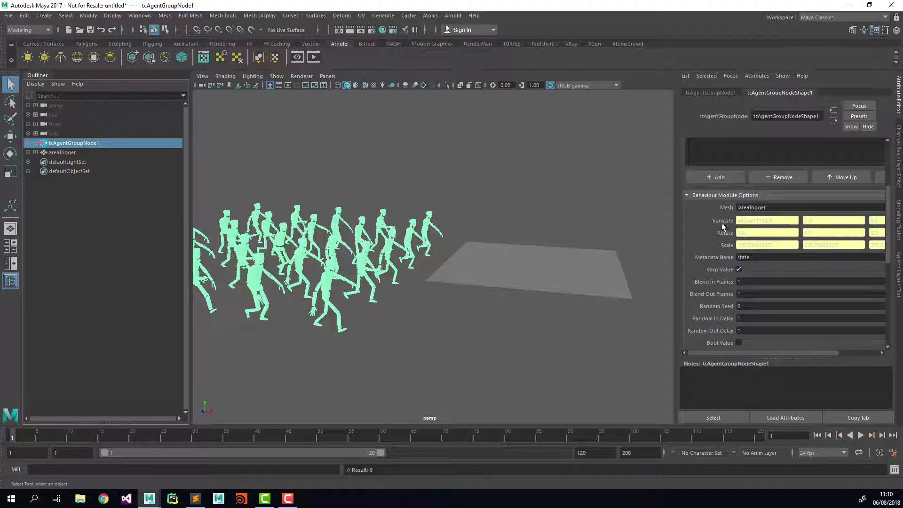
Change the areaTrigger metadata name from state to kill and enable its bool value
{"action": "left_click_drag", "start_coordinate": [675, 191], "coordinate": [631, 191]}
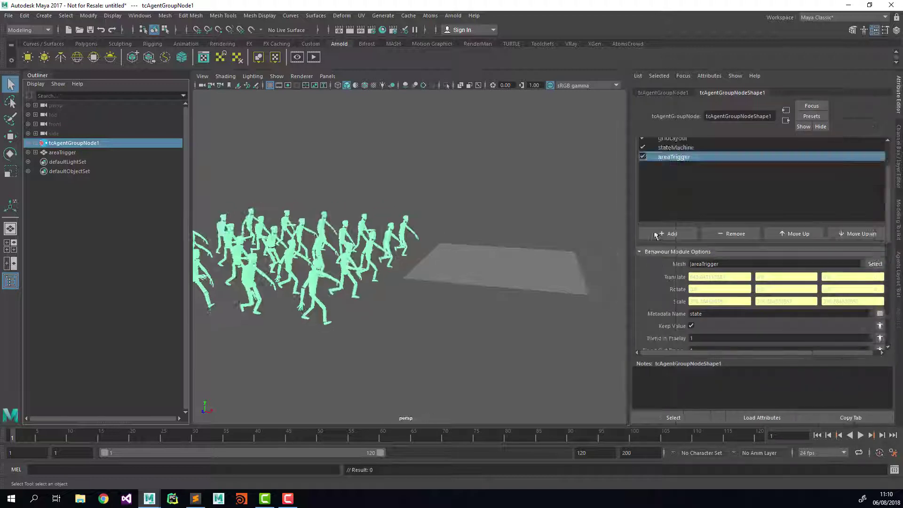
{"action": "double_click", "coordinate": [699, 201]}
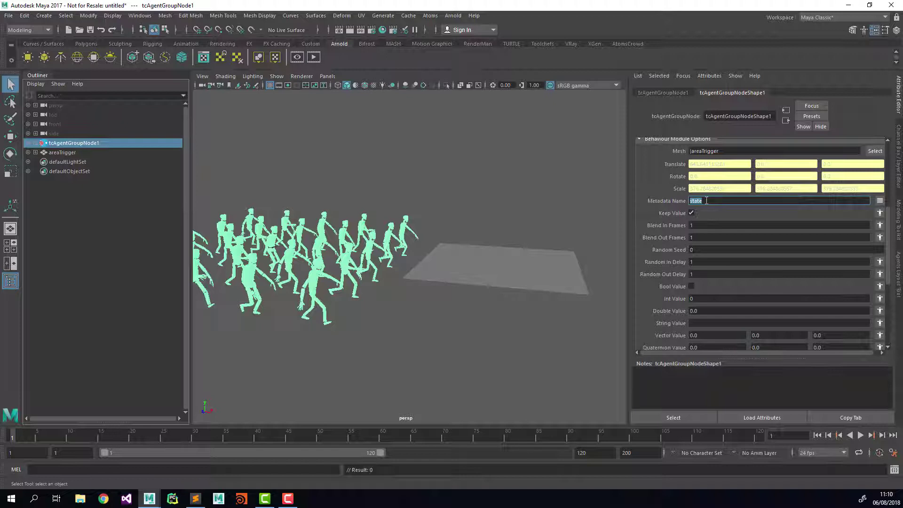
{"action": "key", "text": "Tab"}
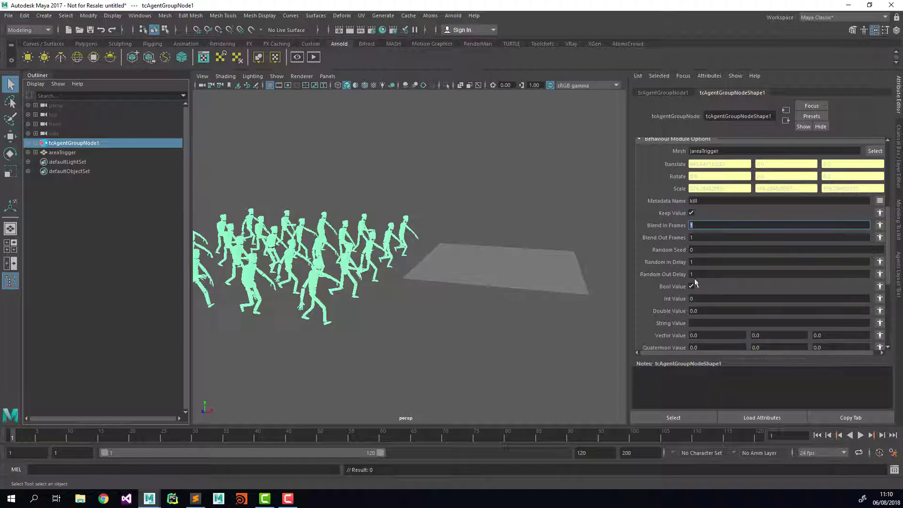
{"action": "scroll", "coordinate": [695, 263], "scroll_direction": "up", "scroll_amount": 2}
{"action": "scroll", "coordinate": [692, 248], "scroll_direction": "down", "scroll_amount": 2}
{"action": "scroll", "coordinate": [689, 251], "scroll_direction": "up", "scroll_amount": 8}
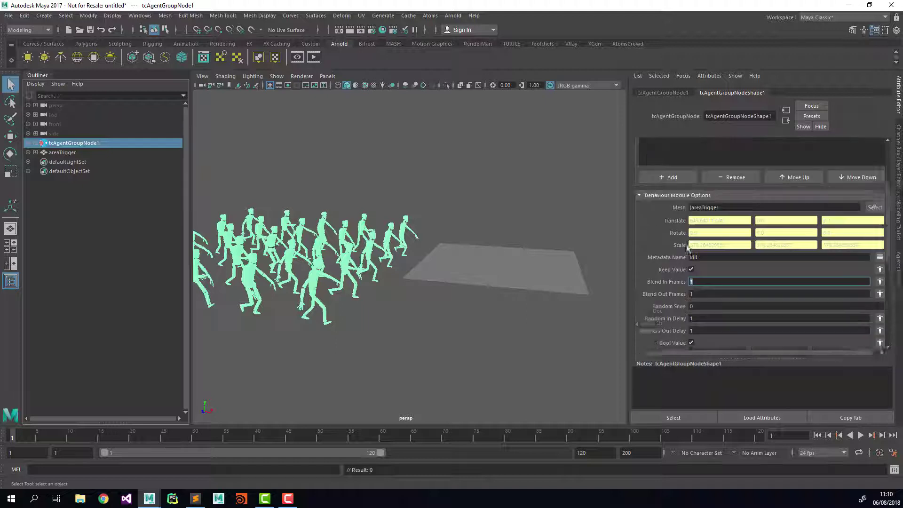
Add an addMetadata module above areaTrigger and rename its metadata from foo to kill
{"action": "left_click", "coordinate": [683, 263]}
{"action": "mouse_move", "coordinate": [682, 339]}
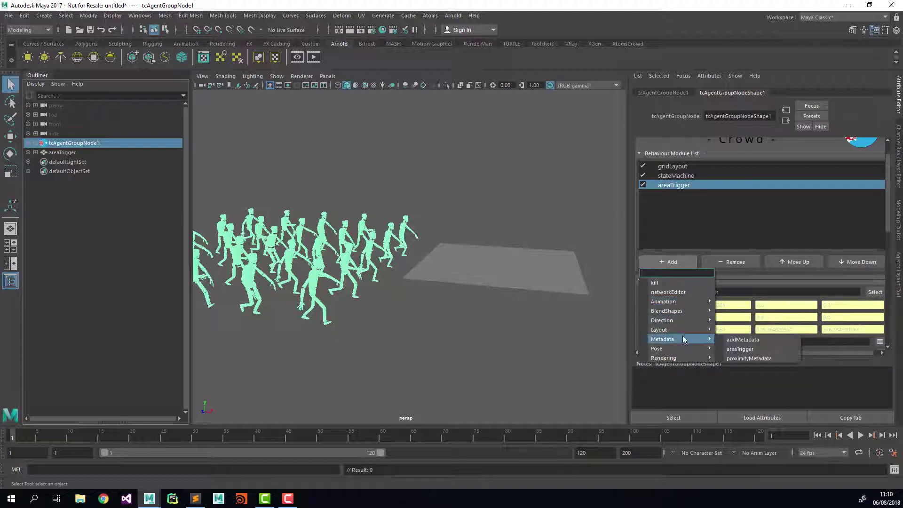
{"action": "left_click", "coordinate": [753, 343]}
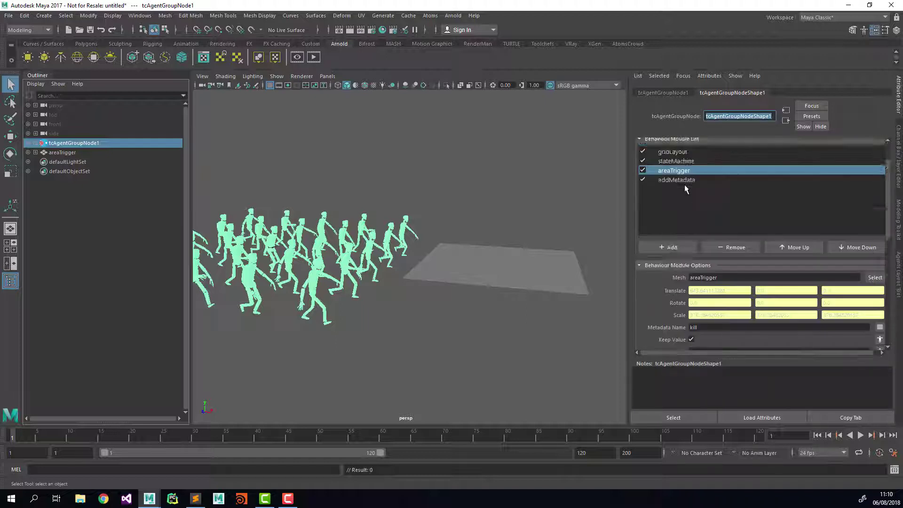
{"action": "left_click", "coordinate": [684, 181]}
{"action": "left_click", "coordinate": [784, 248]}
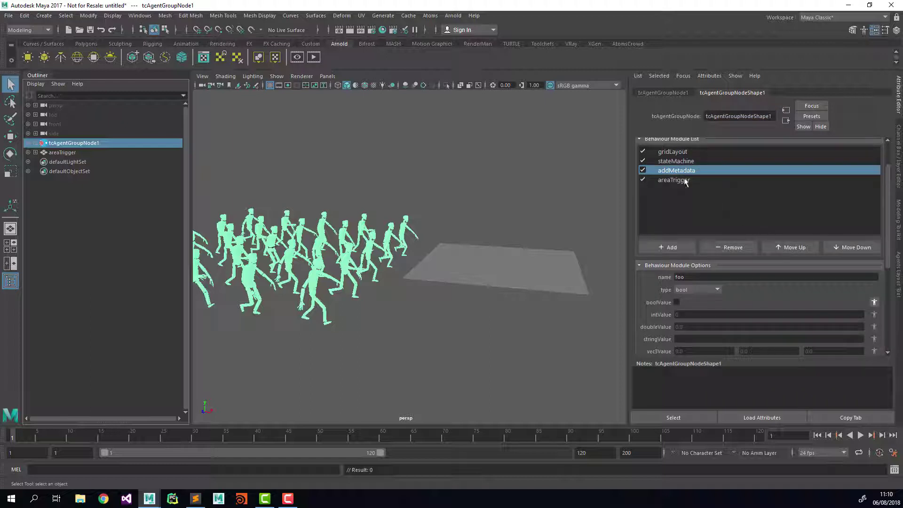
{"action": "double_click", "coordinate": [703, 278]}
{"action": "type", "text": "kill"}
{"action": "key", "text": "Return"}
Reselect the areaTrigger module to review its settings and orbit around the crowd and plane
{"action": "scroll", "coordinate": [673, 305], "scroll_direction": "down", "scroll_amount": 3}
{"action": "scroll", "coordinate": [673, 238], "scroll_direction": "up", "scroll_amount": 3}
{"action": "left_click", "coordinate": [679, 181]}
{"action": "scroll", "coordinate": [694, 268], "scroll_direction": "down", "scroll_amount": 1}
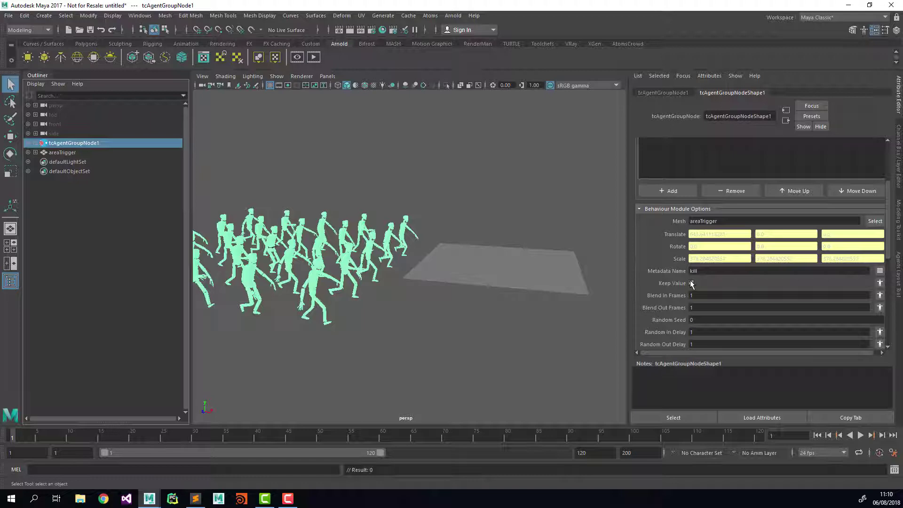
{"action": "left_click_drag", "start_coordinate": [580, 308], "coordinate": [565, 289], "text": "alt"}
{"action": "scroll", "coordinate": [684, 262], "scroll_direction": "up", "scroll_amount": 4}
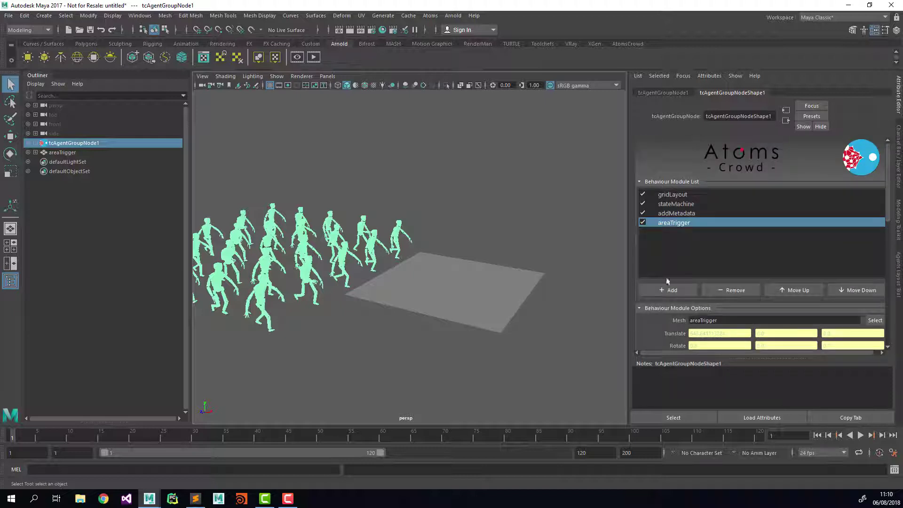
Play the crowd animation once, then rewind to frame 1
{"action": "left_click", "coordinate": [659, 291]}
{"action": "left_click", "coordinate": [637, 287]}
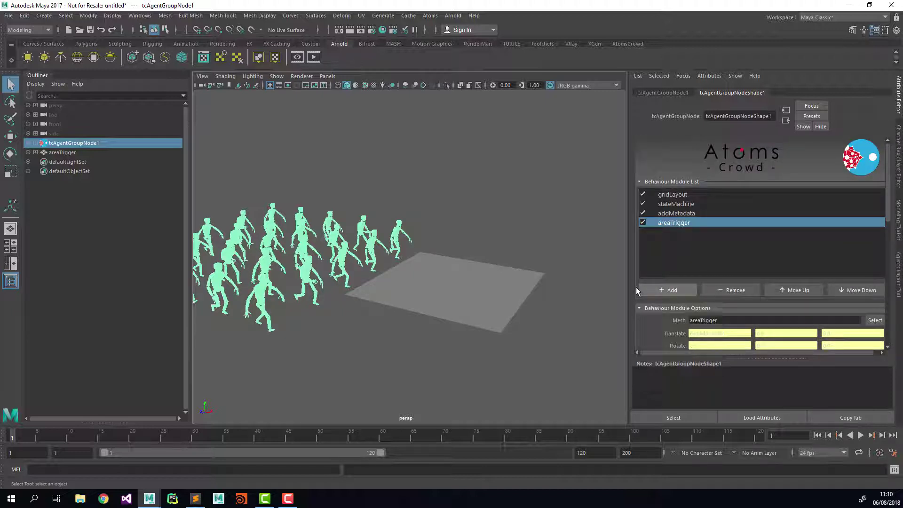
{"action": "left_click", "coordinate": [861, 436]}
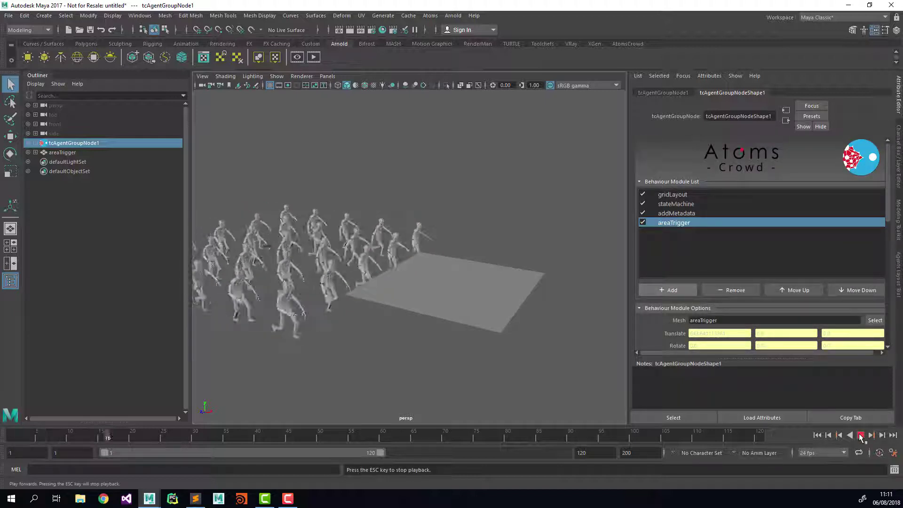
{"action": "left_click", "coordinate": [861, 436]}
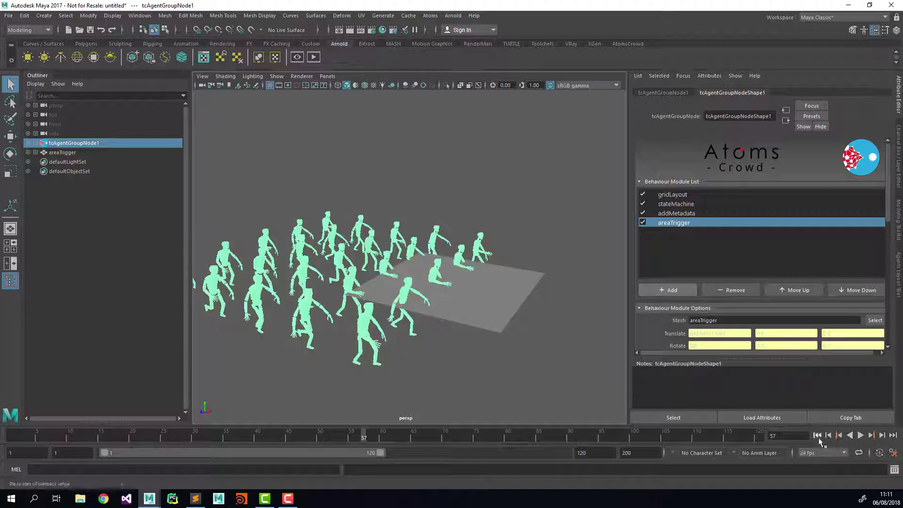
{"action": "left_click", "coordinate": [817, 435]}
Switch to textured display, replay the crowd from frame 1, and select the agent group
{"action": "left_click", "coordinate": [534, 377]}
{"action": "key", "text": "6"}
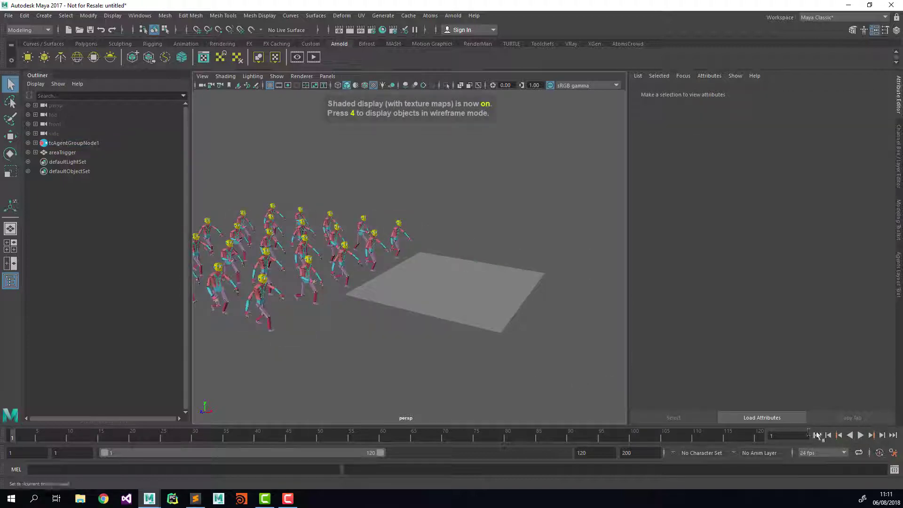
{"action": "left_click", "coordinate": [861, 435]}
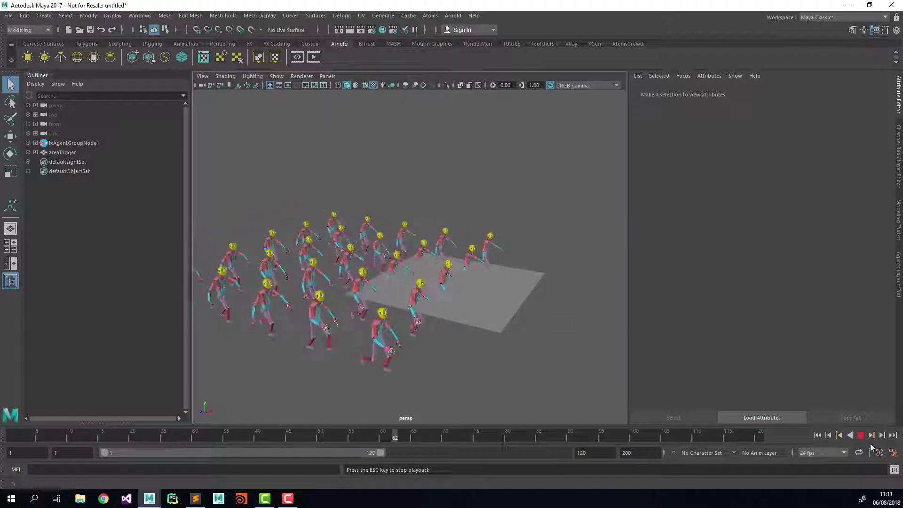
{"action": "left_click", "coordinate": [861, 436]}
{"action": "left_click", "coordinate": [817, 436]}
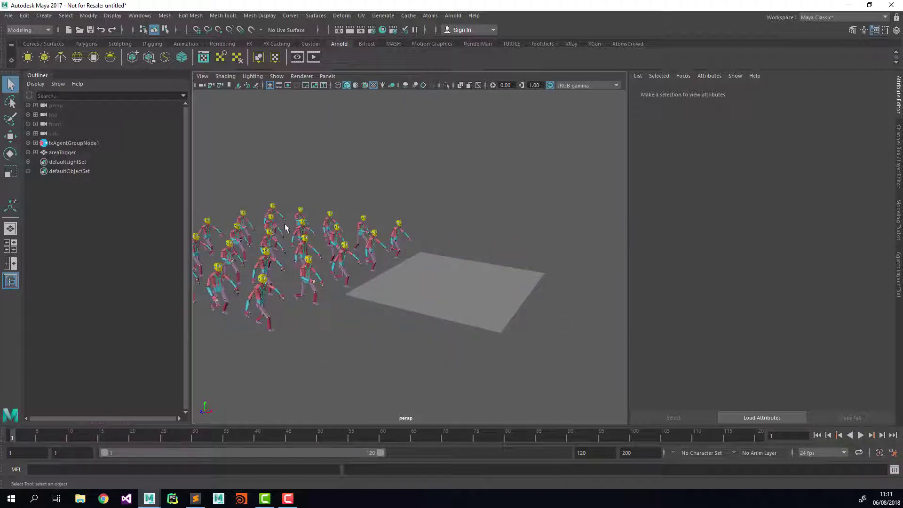
{"action": "left_click", "coordinate": [334, 230]}
Add a kill module to the agent group and set its metadata name to kill
{"action": "left_click", "coordinate": [670, 290]}
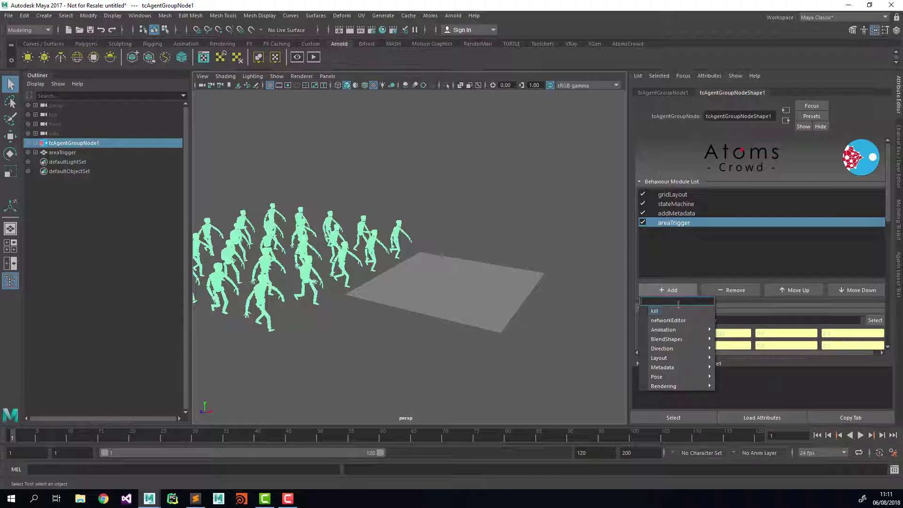
{"action": "left_click", "coordinate": [655, 310]}
{"action": "scroll", "coordinate": [687, 256], "scroll_direction": "down", "scroll_amount": 3}
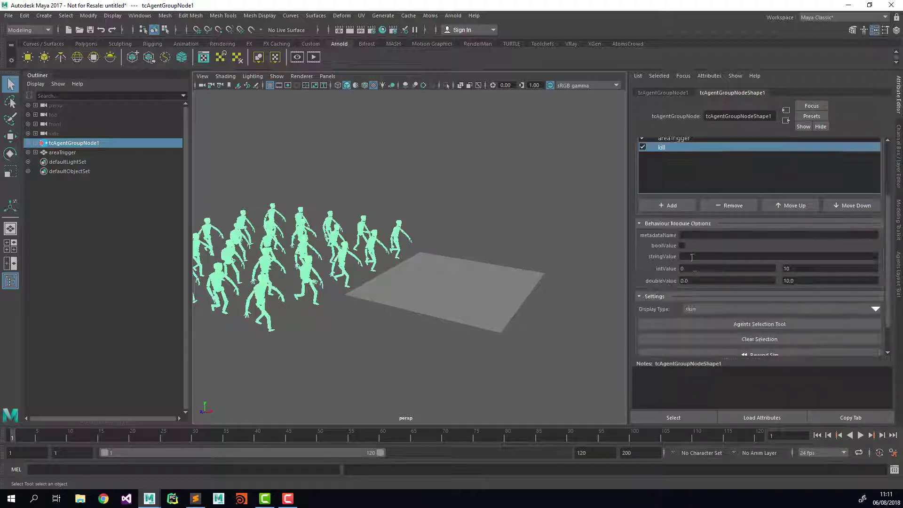
{"action": "left_click", "coordinate": [693, 235]}
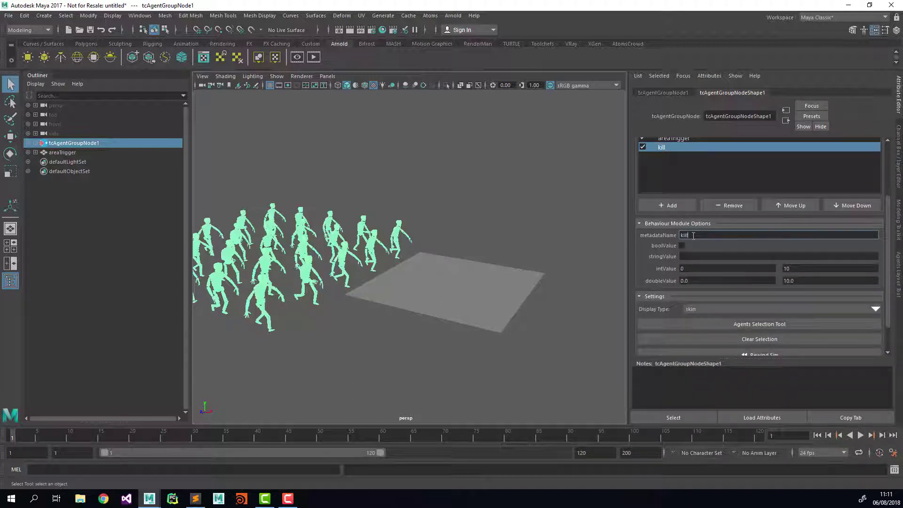
{"action": "key", "text": "Tab"}
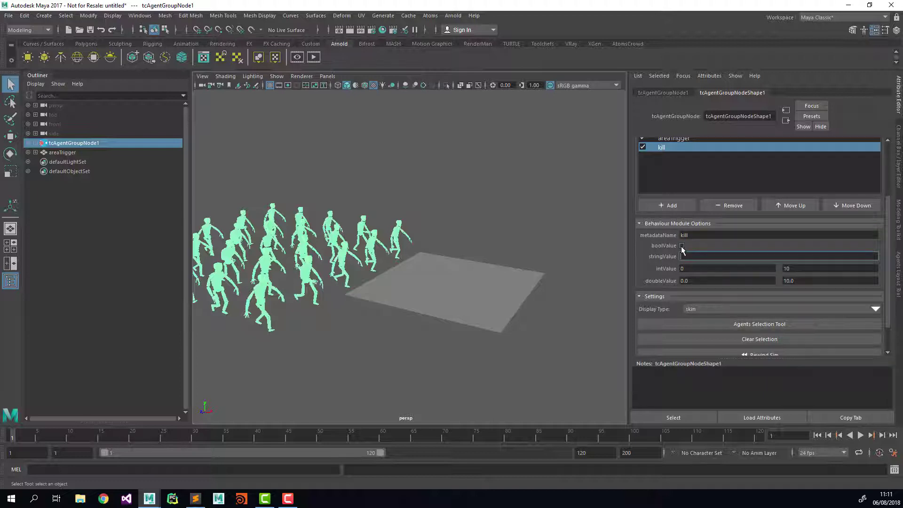
{"action": "scroll", "coordinate": [683, 251], "scroll_direction": "up", "scroll_amount": 3}
{"action": "scroll", "coordinate": [687, 227], "scroll_direction": "down", "scroll_amount": 2}
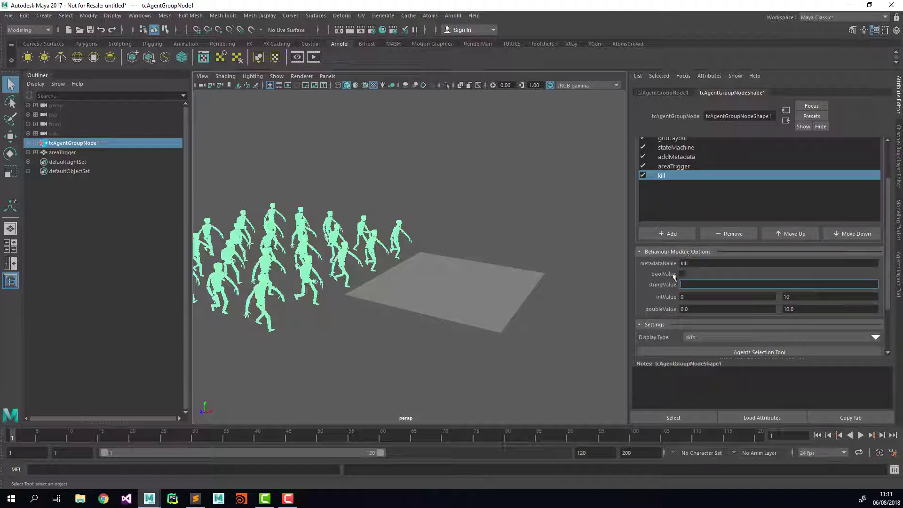
{"action": "left_click", "coordinate": [696, 265]}
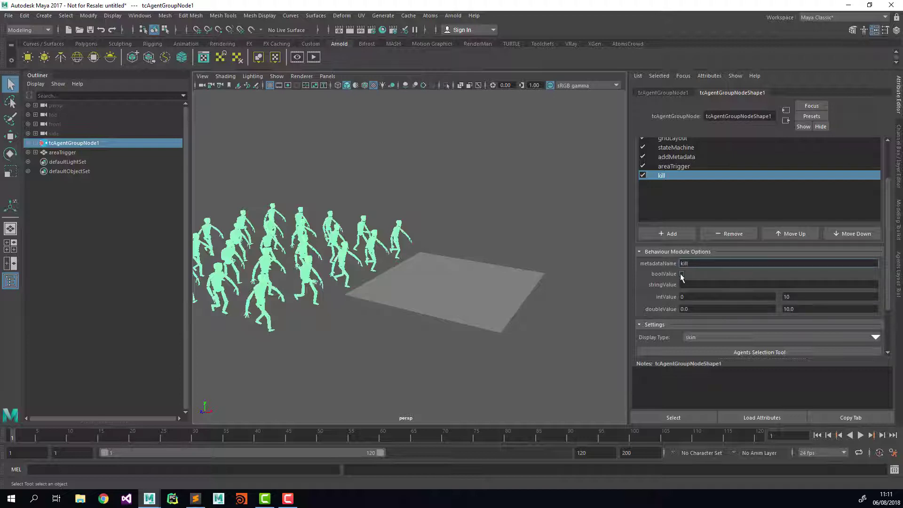
Test-play the simulation, then enable the kill module's bool value so flagged agents are removed
{"action": "left_click", "coordinate": [817, 435]}
{"action": "left_click", "coordinate": [860, 435]}
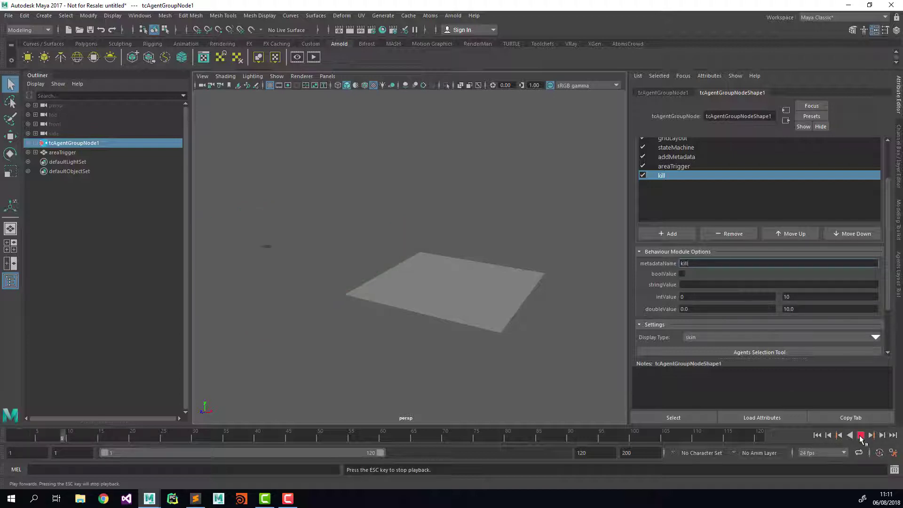
{"action": "left_click", "coordinate": [817, 435]}
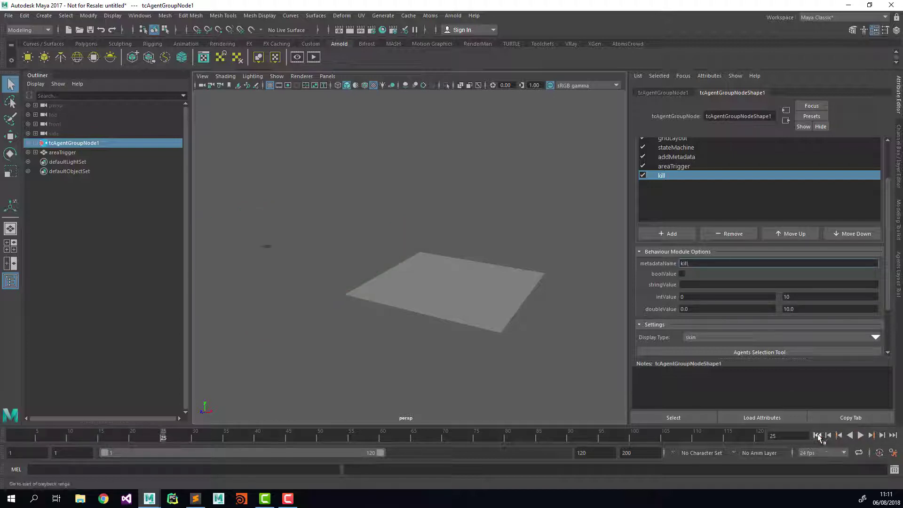
{"action": "left_click", "coordinate": [681, 274]}
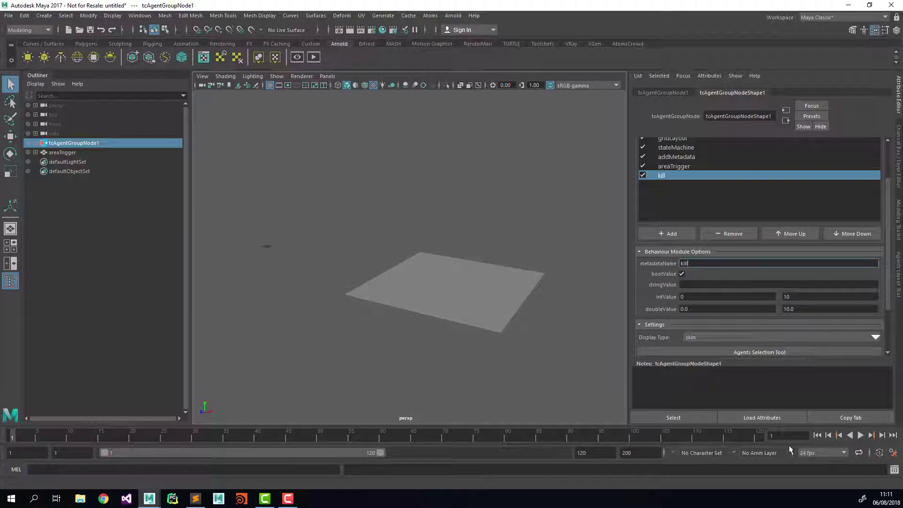
Replay the crowd from frame 1 and extend the playback range to 200 frames
{"action": "left_click", "coordinate": [817, 435]}
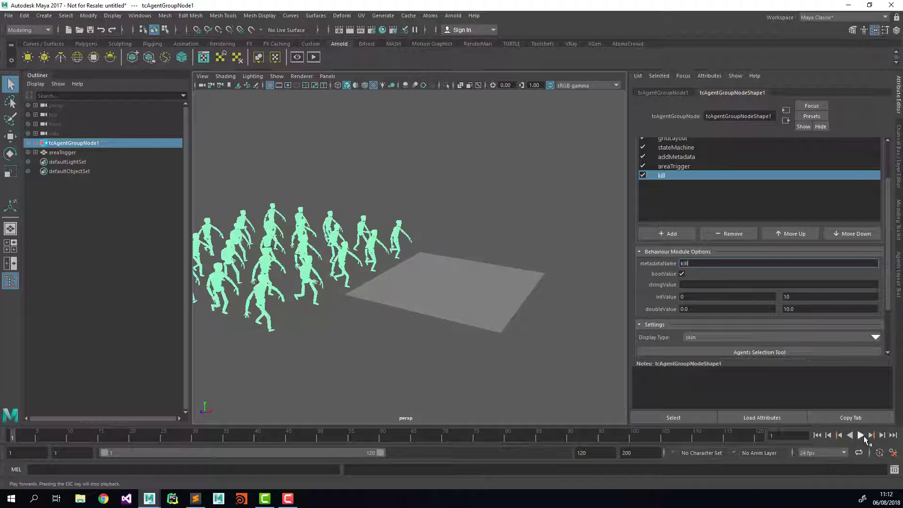
{"action": "left_click", "coordinate": [860, 435]}
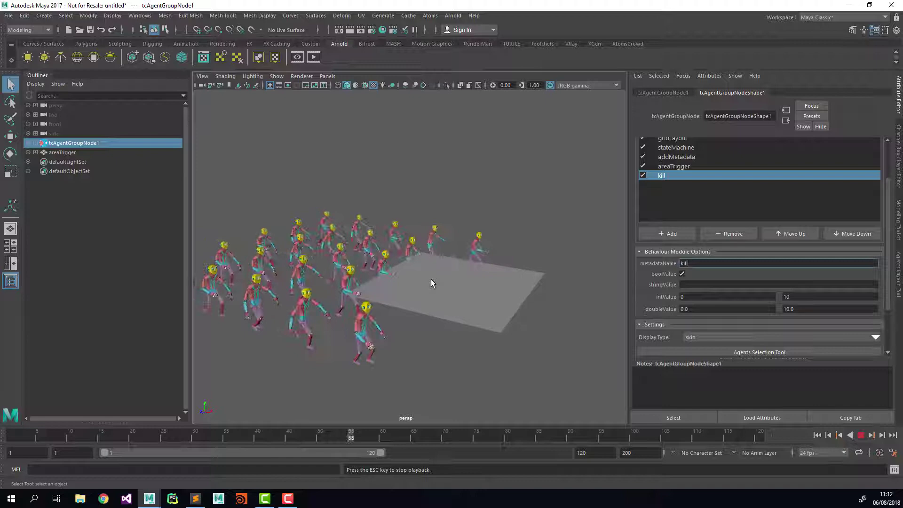
{"action": "left_click_drag", "start_coordinate": [446, 293], "coordinate": [518, 363], "text": "alt"}
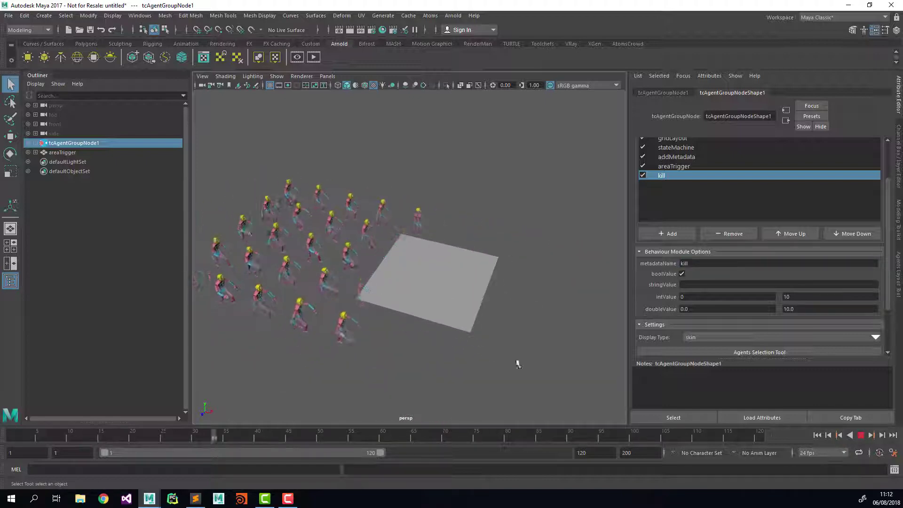
{"action": "double_click", "coordinate": [518, 451]}
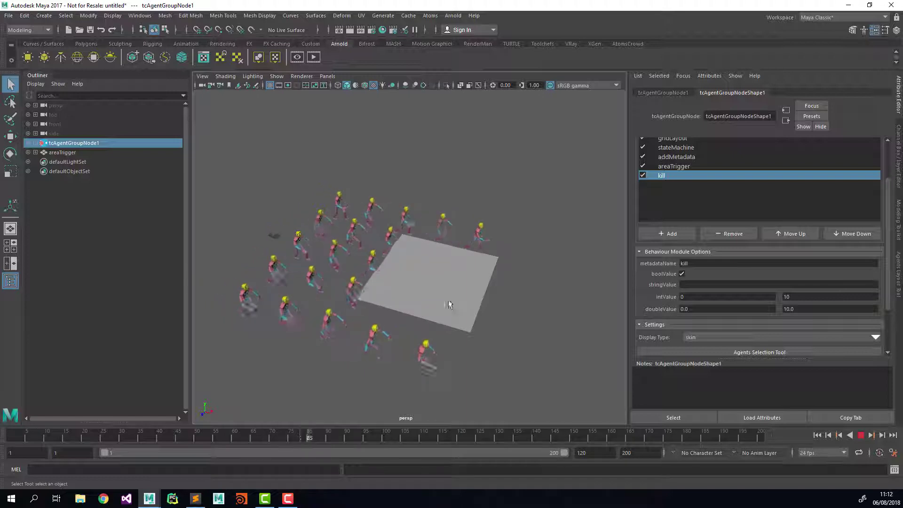